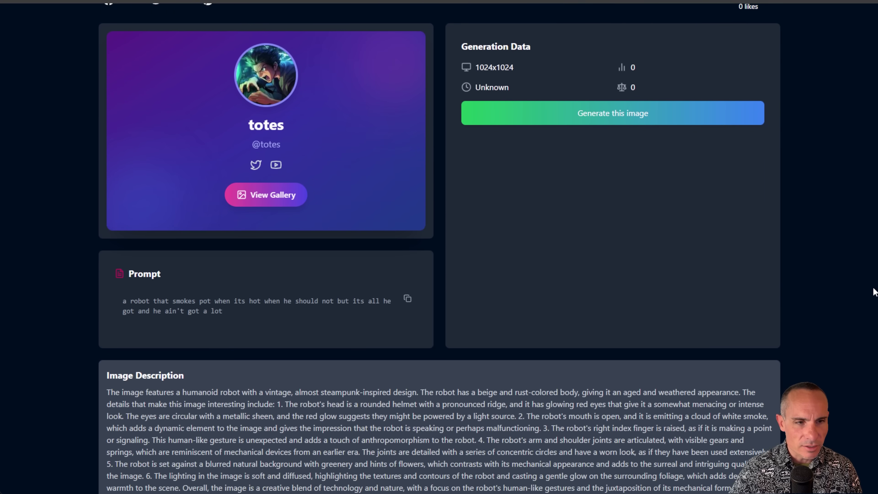
Highlight and read the prompt behind the smoking robot image, view the picture again, and return to the community gallery.
{"action": "scroll", "coordinate": [874, 292], "scroll_direction": "down", "scroll_amount": 1}
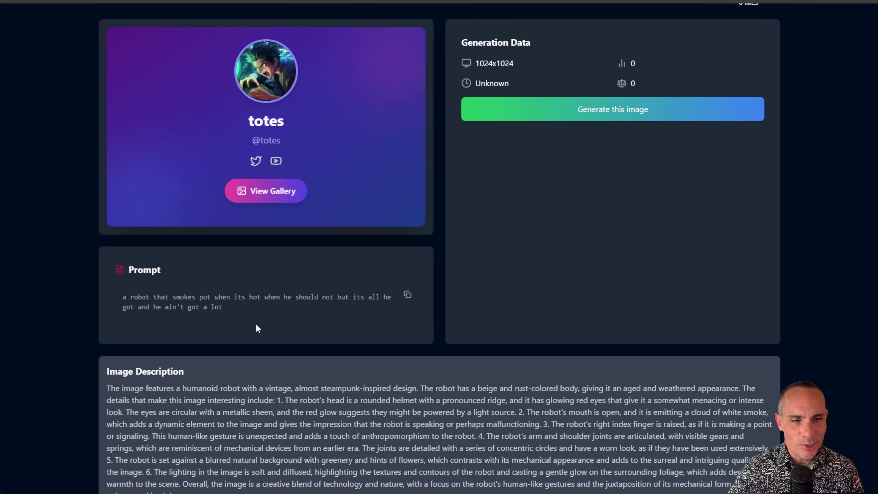
{"action": "left_click_drag", "start_coordinate": [244, 313], "coordinate": [119, 299]}
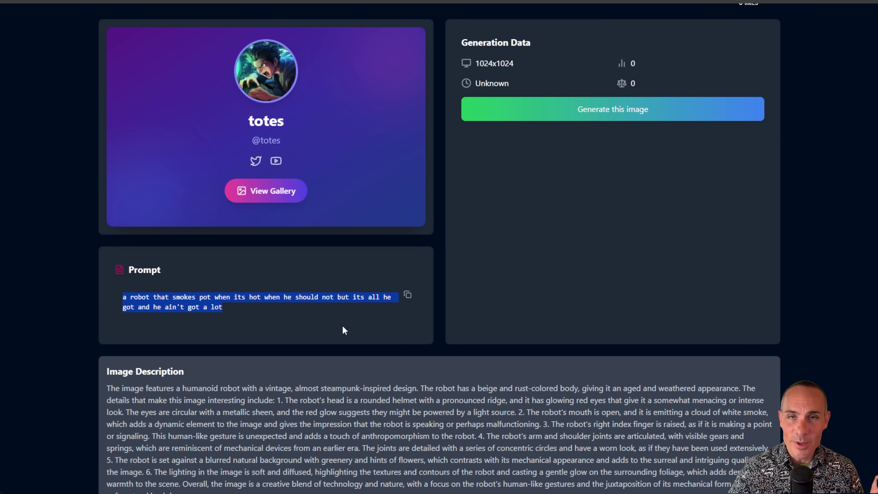
{"action": "scroll", "coordinate": [873, 198], "scroll_direction": "up", "scroll_amount": 15}
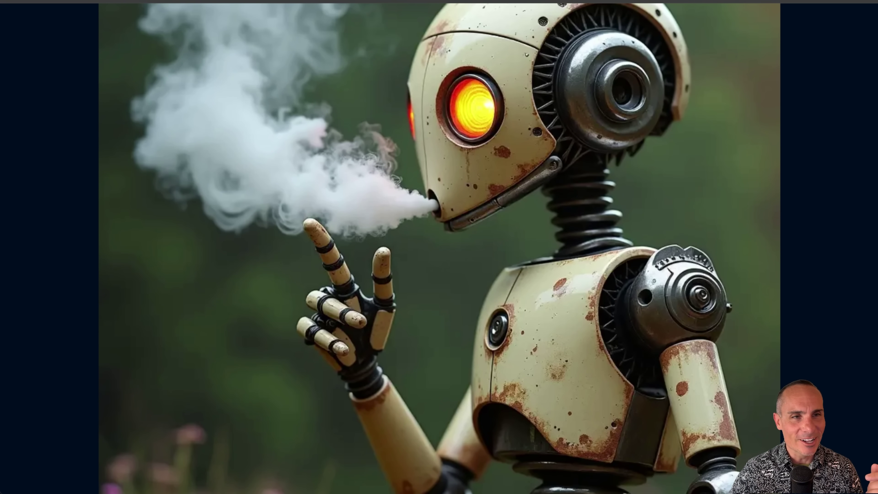
{"action": "key", "text": "alt+Left"}
Open "The Stand - Covid Edition" image, review its picture, prompt and generation data, and return to the gallery.
{"action": "scroll", "coordinate": [420, 188], "scroll_direction": "down", "scroll_amount": 5}
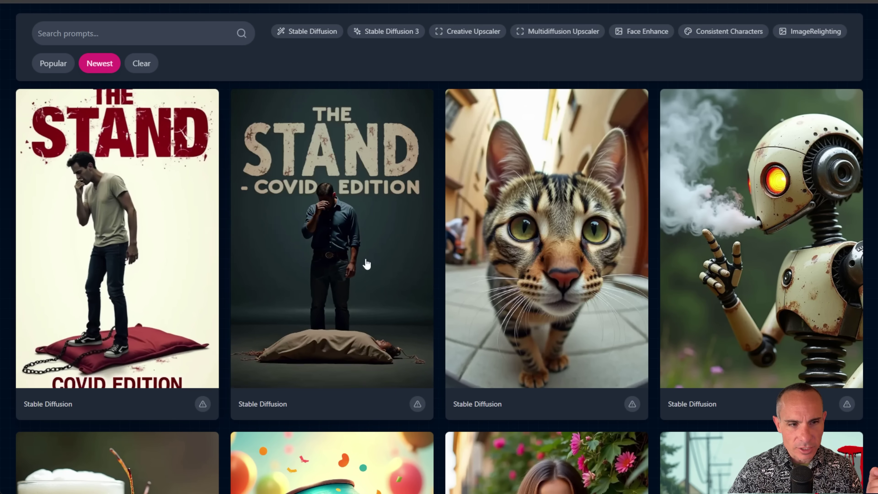
{"action": "left_click", "coordinate": [383, 241]}
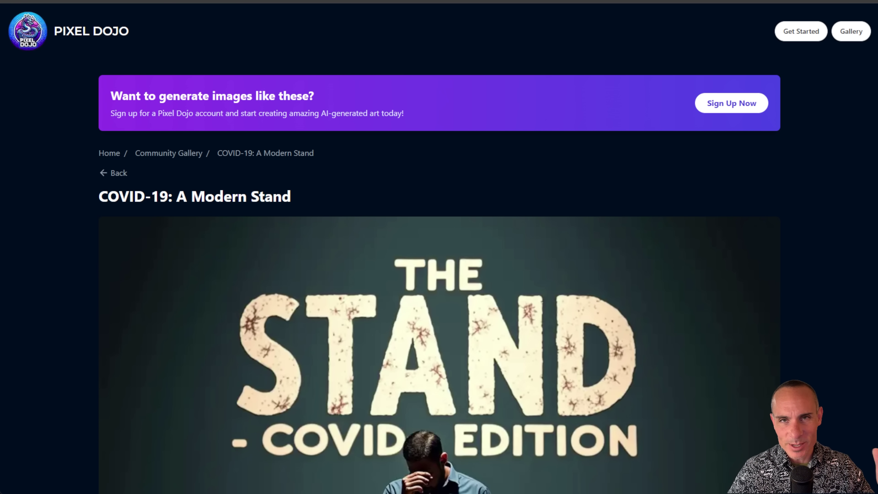
{"action": "scroll", "coordinate": [439, 249], "scroll_direction": "down", "scroll_amount": 6}
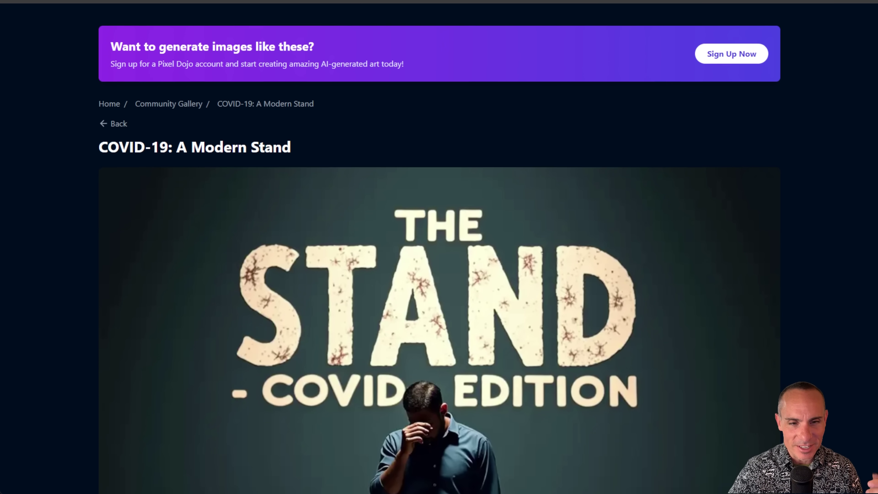
{"action": "scroll", "coordinate": [440, 248], "scroll_direction": "down", "scroll_amount": 1}
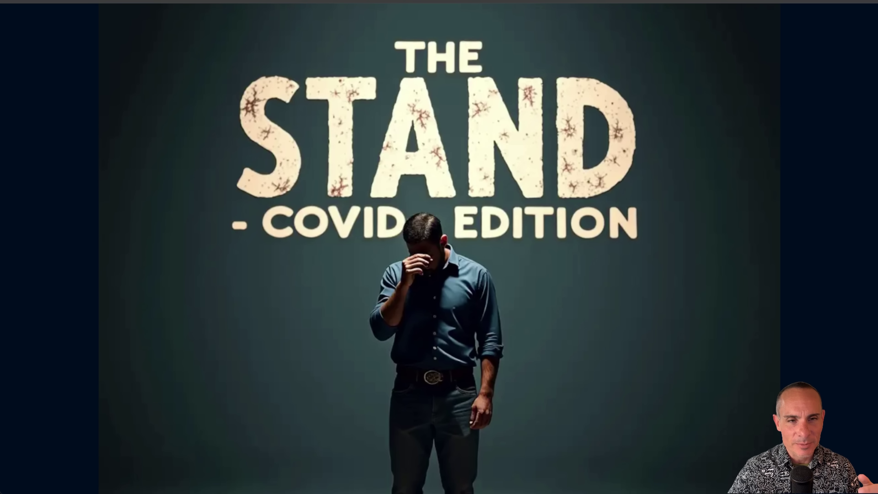
{"action": "scroll", "coordinate": [439, 249], "scroll_direction": "down", "scroll_amount": 8}
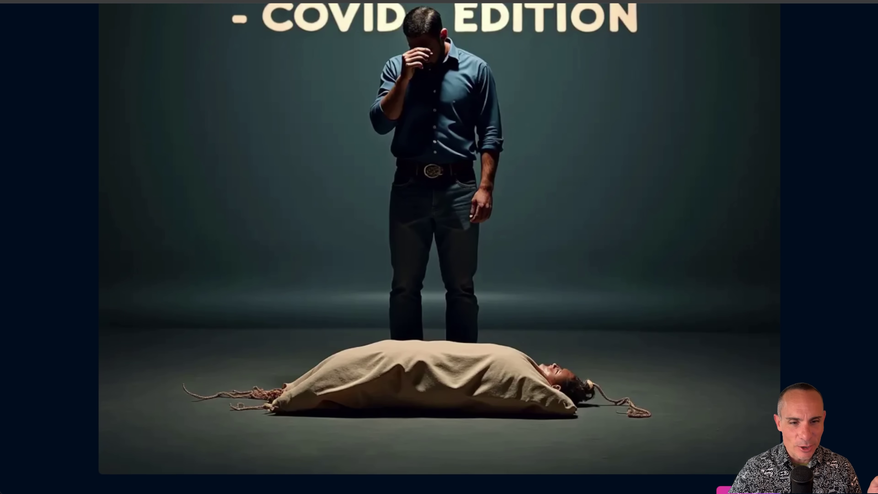
{"action": "scroll", "coordinate": [440, 248], "scroll_direction": "down", "scroll_amount": 12}
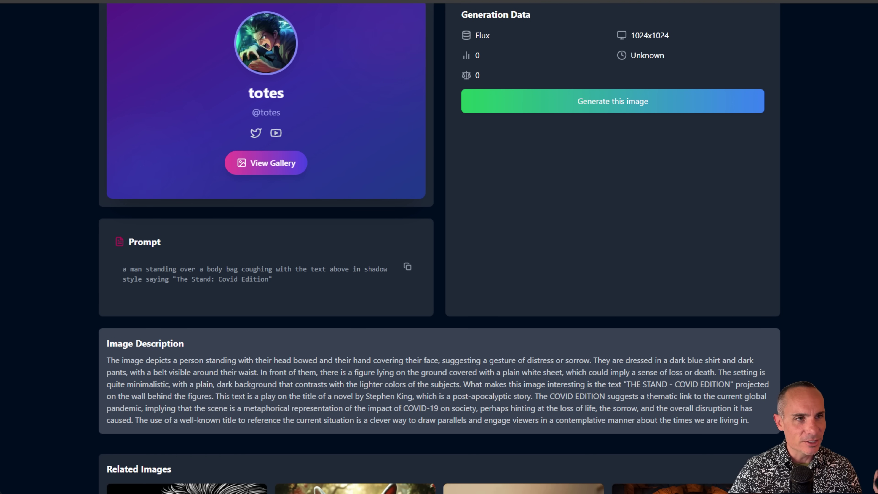
{"action": "key", "text": "alt+Left"}
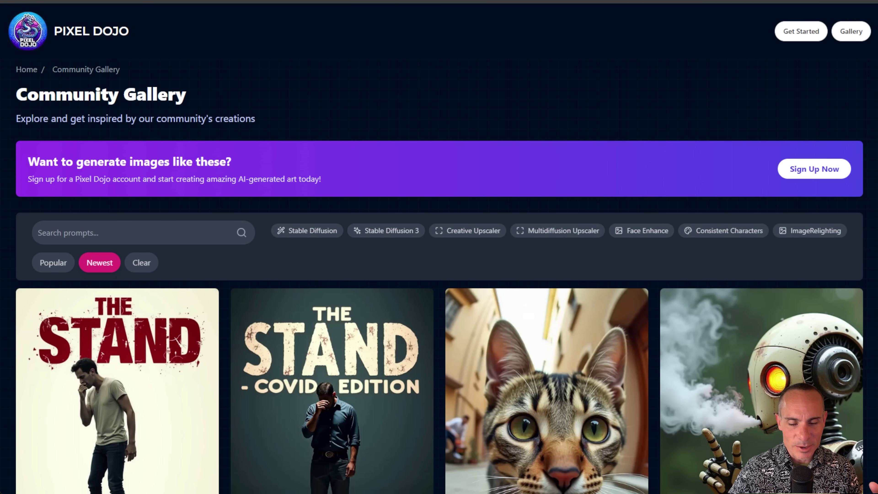
Open the gallery image of the child in a yellow raincoat and compare its before and after upscaled versions.
{"action": "scroll", "coordinate": [454, 269], "scroll_direction": "down", "scroll_amount": 12}
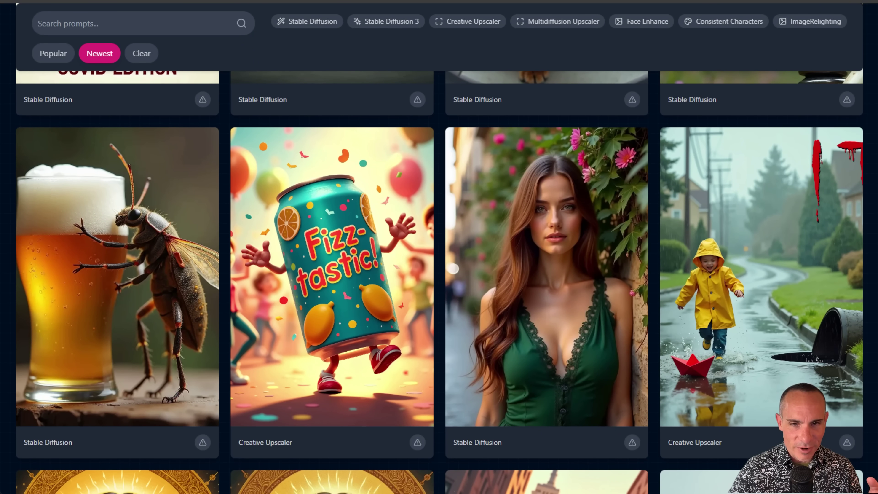
{"action": "mouse_move", "coordinate": [764, 270]}
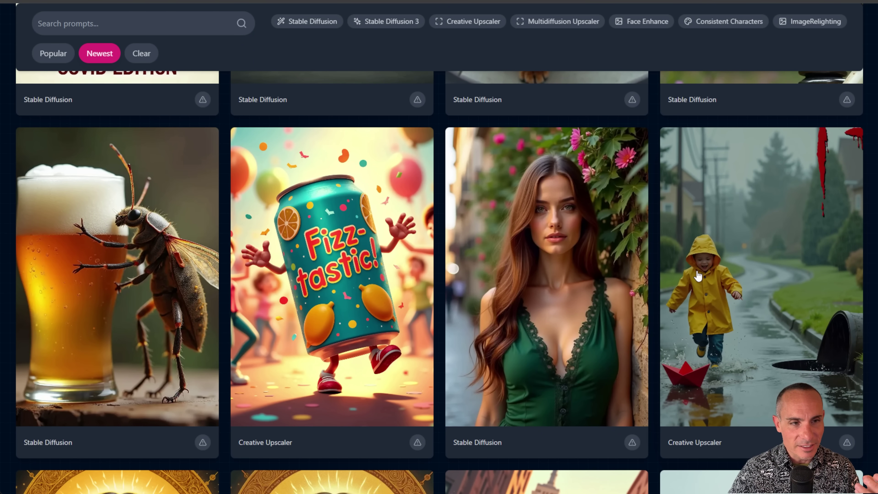
{"action": "left_click", "coordinate": [776, 230]}
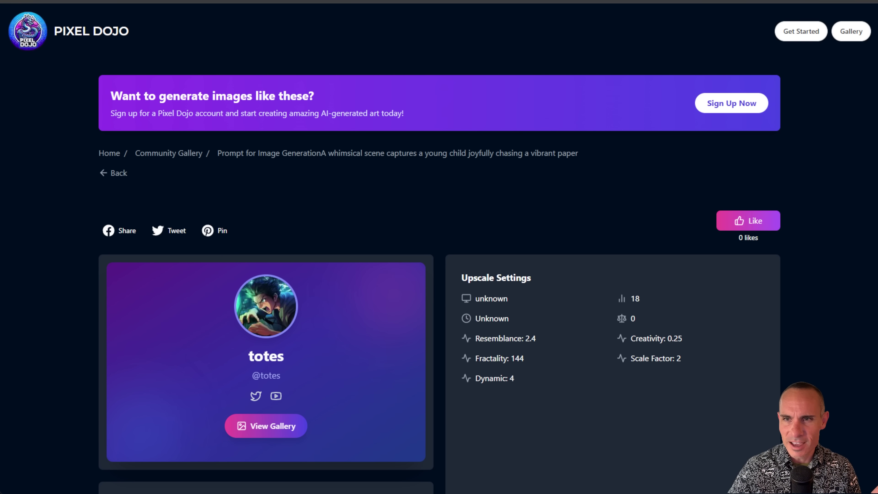
{"action": "scroll", "coordinate": [853, 121], "scroll_direction": "down", "scroll_amount": 5}
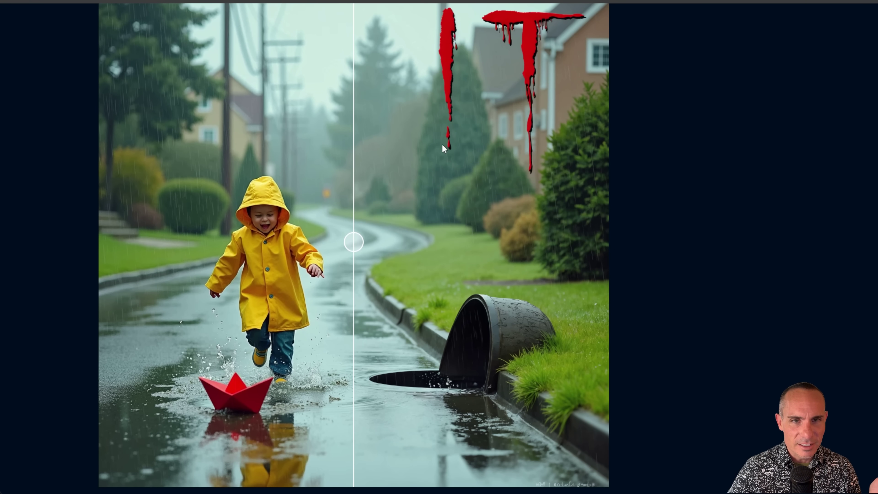
{"action": "left_click_drag", "start_coordinate": [345, 243], "coordinate": [387, 242]}
{"action": "left_click_drag", "start_coordinate": [422, 273], "coordinate": [66, 260]}
{"action": "scroll", "coordinate": [710, 314], "scroll_direction": "up", "scroll_amount": 5}
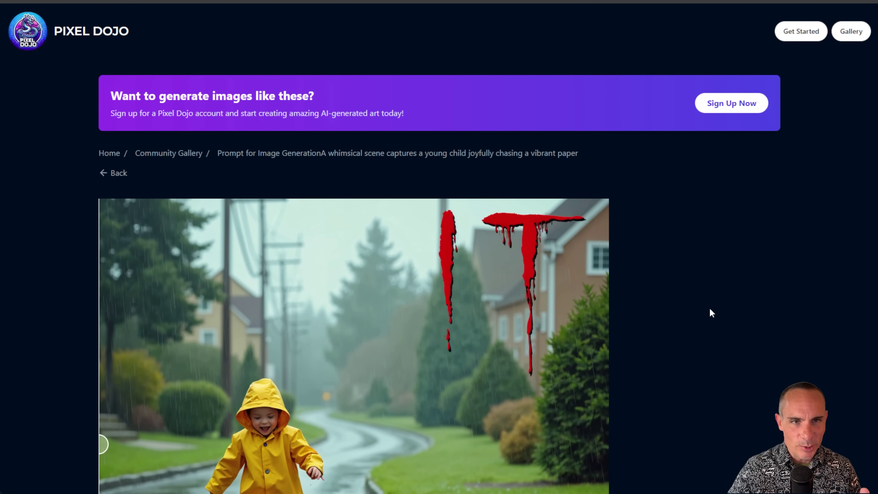
Open the Flux creator and enter "beautiful lady, (freckles), big smile, ruby eyes, short hair, dark makeup, hyperdetailed photography, soft light, head and shoulders portrait, cover".
{"action": "left_click", "coordinate": [788, 33]}
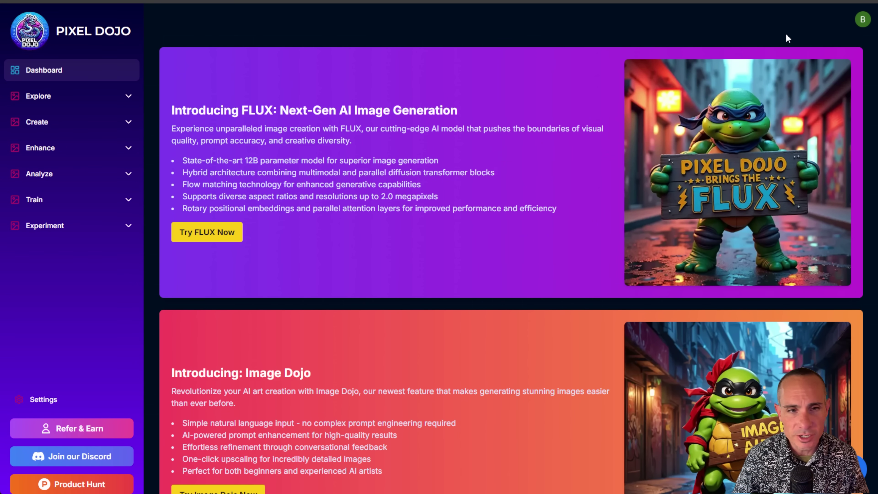
{"action": "left_click", "coordinate": [213, 234]}
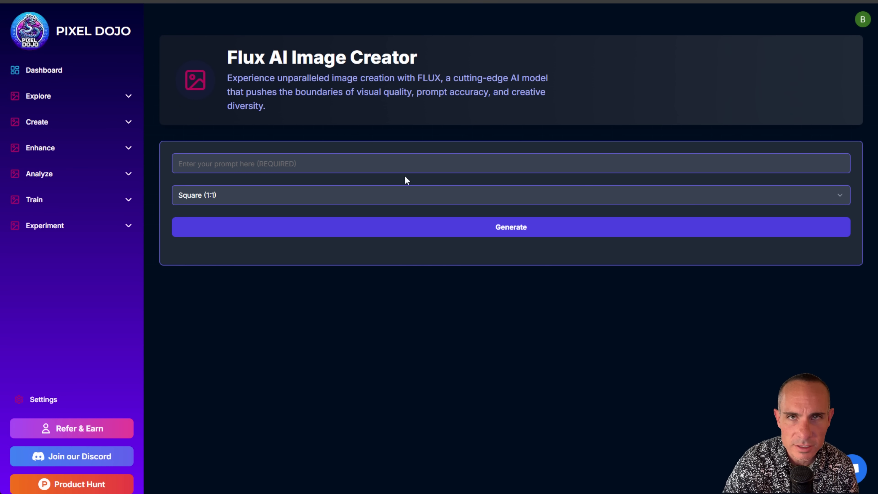
{"action": "left_click", "coordinate": [338, 166]}
{"action": "left_click", "coordinate": [308, 243]}
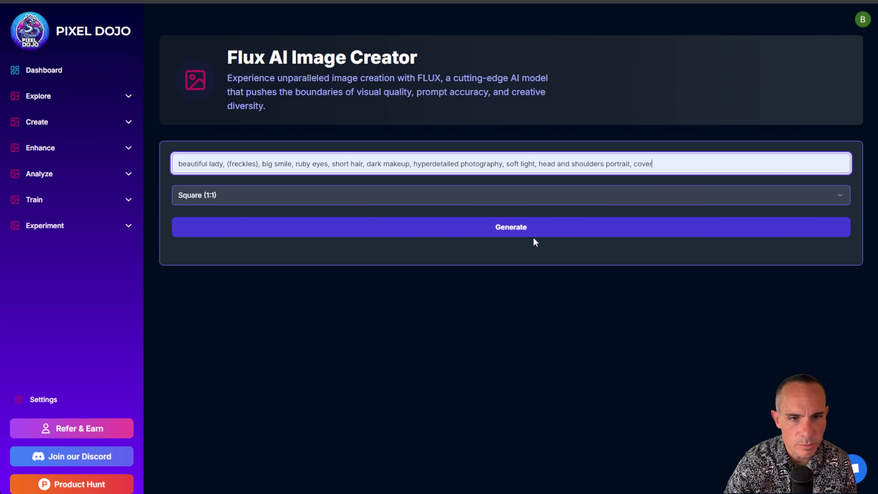
Set the aspect ratio to Portrait (2:3) and generate the image.
{"action": "left_click", "coordinate": [220, 196]}
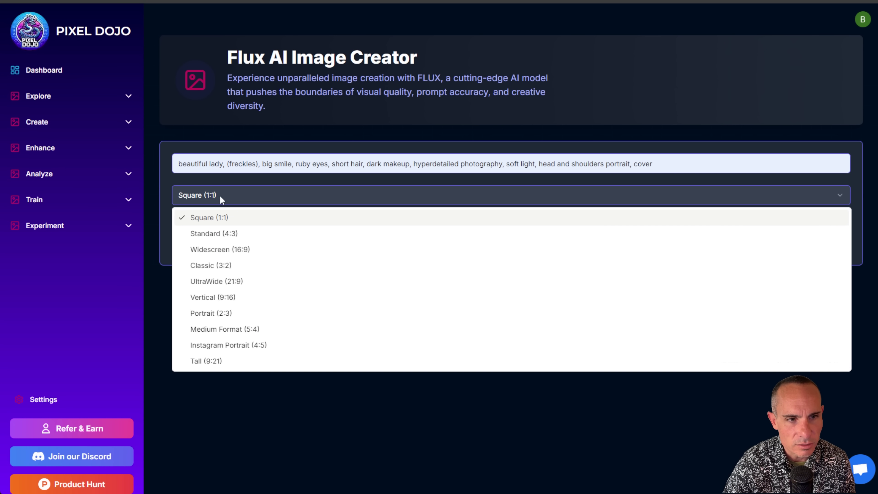
{"action": "left_click", "coordinate": [251, 314]}
{"action": "left_click", "coordinate": [536, 235]}
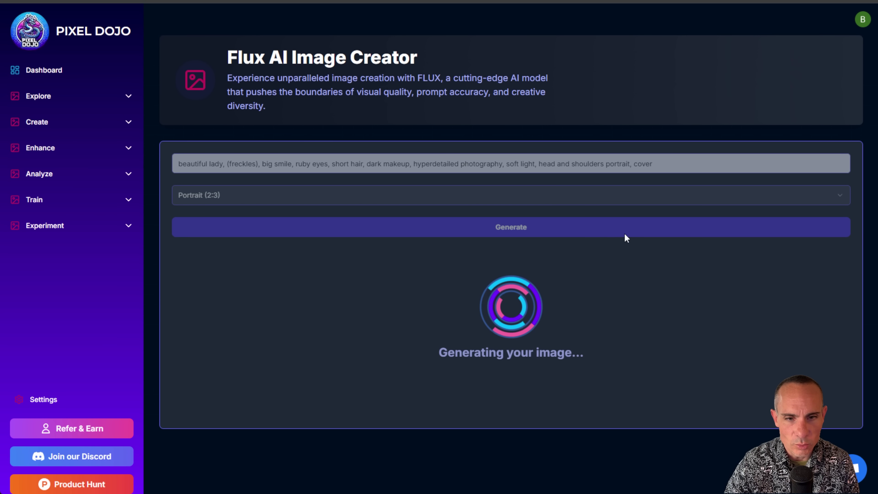
View the generated portrait enlarged, examine the facial details, and close the enlarged view.
{"action": "scroll", "coordinate": [494, 407], "scroll_direction": "down", "scroll_amount": 1}
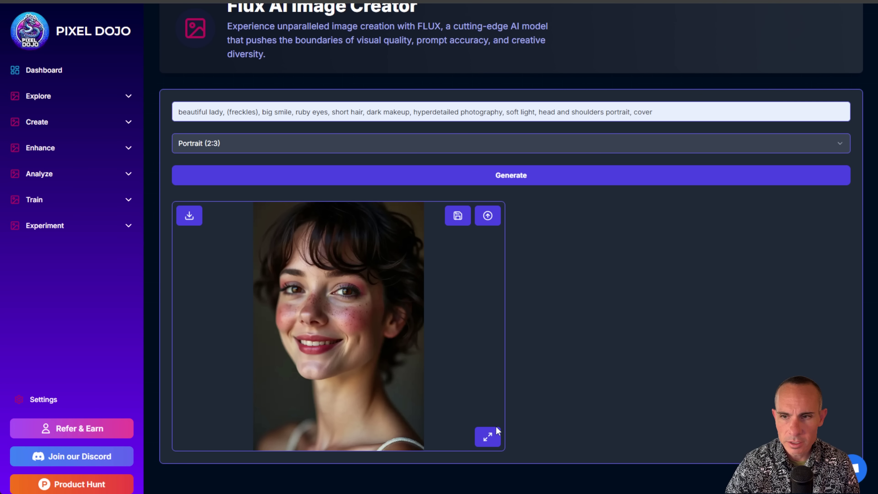
{"action": "left_click", "coordinate": [491, 442]}
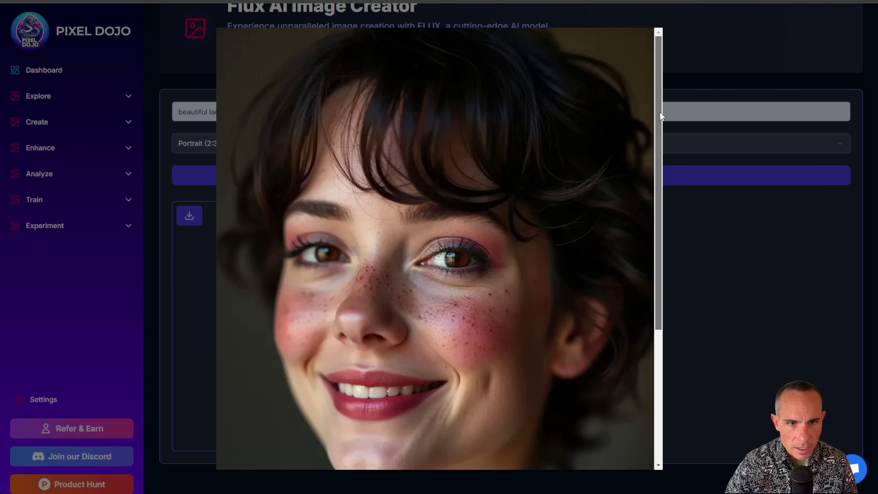
{"action": "left_click_drag", "start_coordinate": [660, 112], "coordinate": [656, 144]}
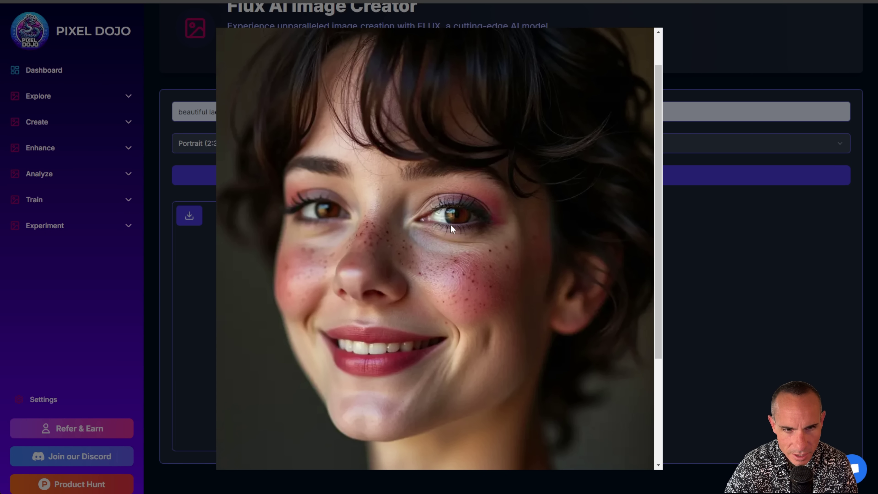
{"action": "left_click", "coordinate": [720, 276]}
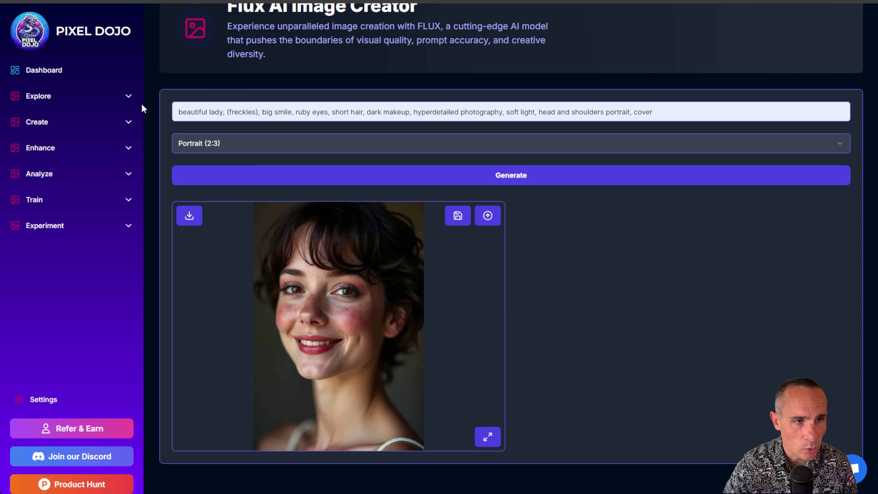
Open Image Dojo and generate an image from the description "A coffee cup that says pixel dojo on the side".
{"action": "left_click", "coordinate": [129, 123]}
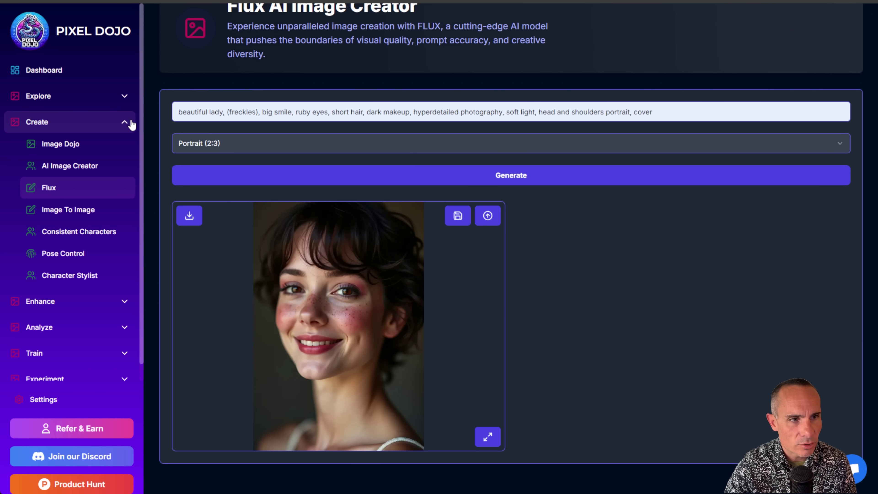
{"action": "left_click", "coordinate": [81, 152]}
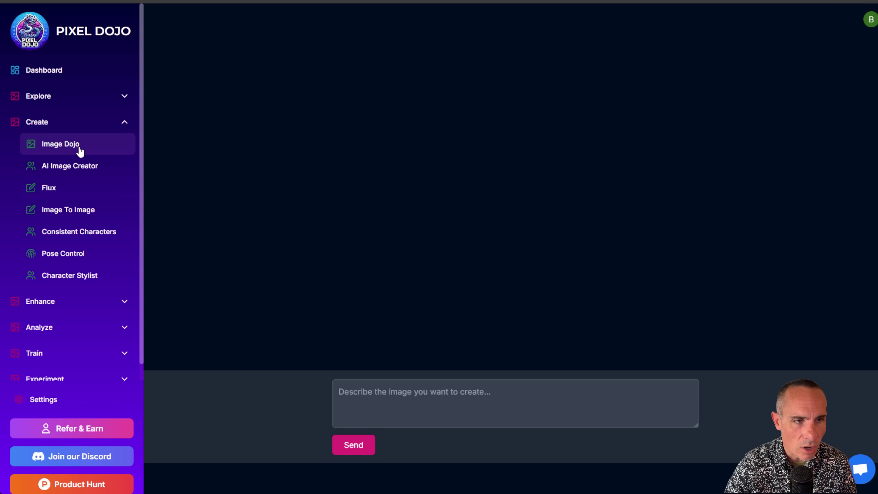
{"action": "left_click", "coordinate": [437, 394]}
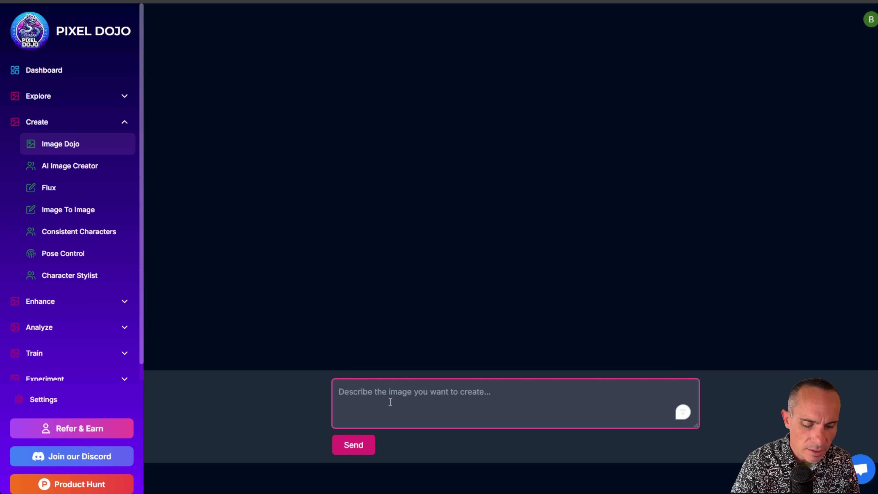
{"action": "type", "text": "A coffee cup that says pixel dojo on the side"}
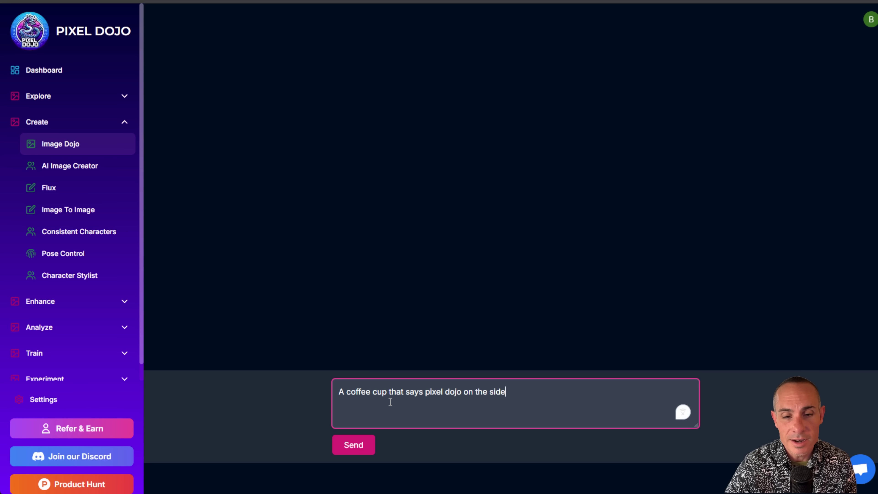
{"action": "left_click", "coordinate": [357, 447]}
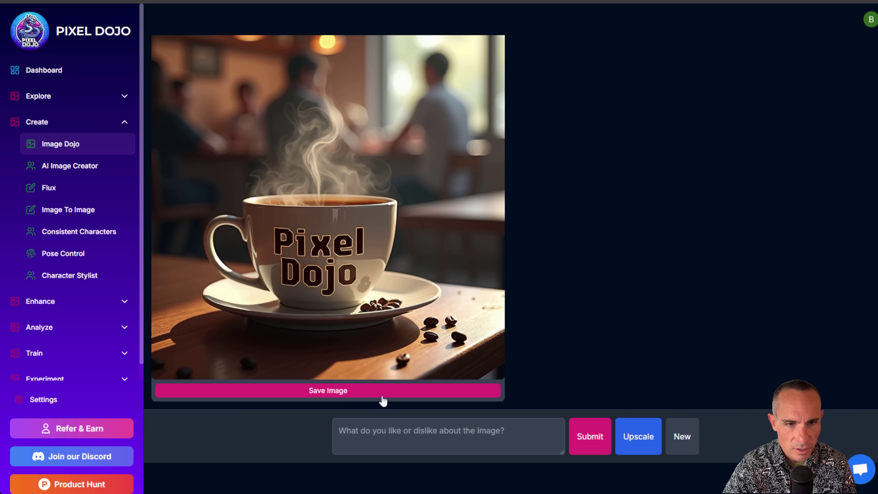
Submit the feedback "make it a wine glass" to regenerate the coffee cup image.
{"action": "left_click", "coordinate": [409, 438]}
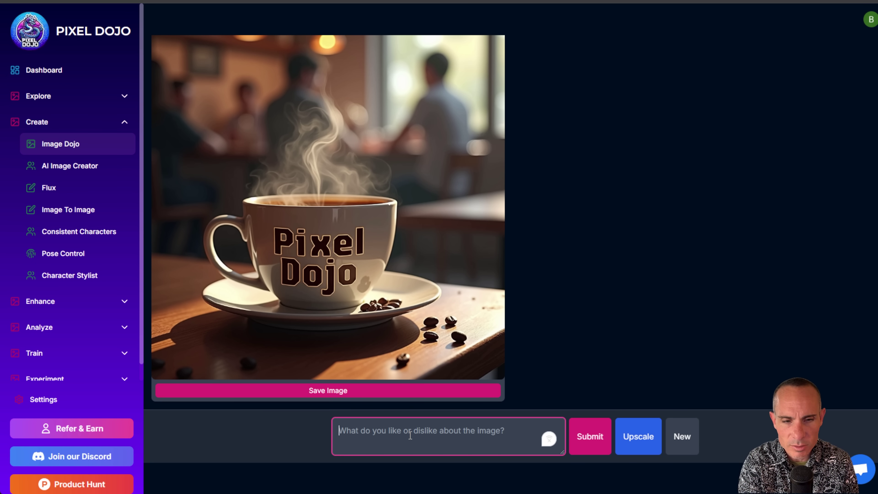
{"action": "type", "text": "make it a "}
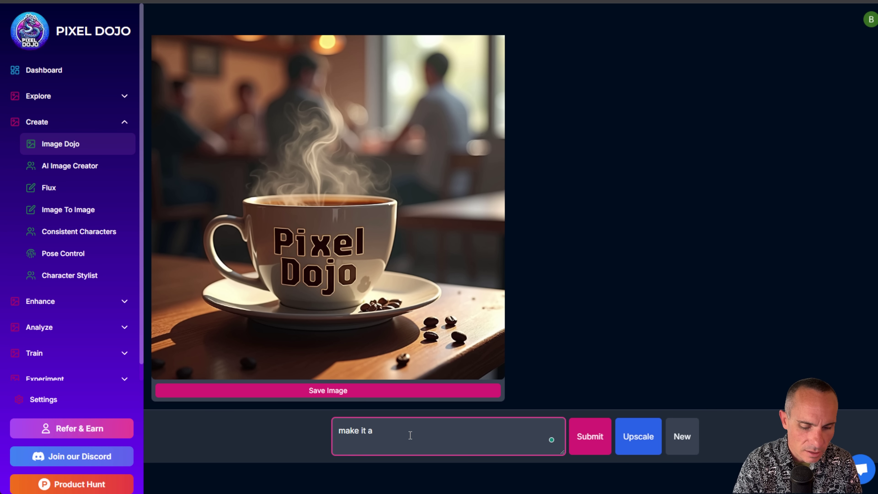
{"action": "type", "text": "wine glass"}
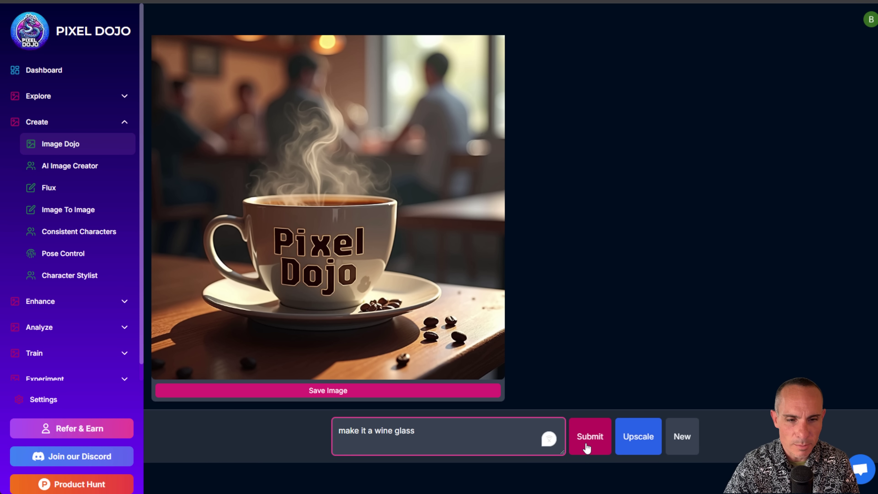
{"action": "left_click", "coordinate": [587, 446]}
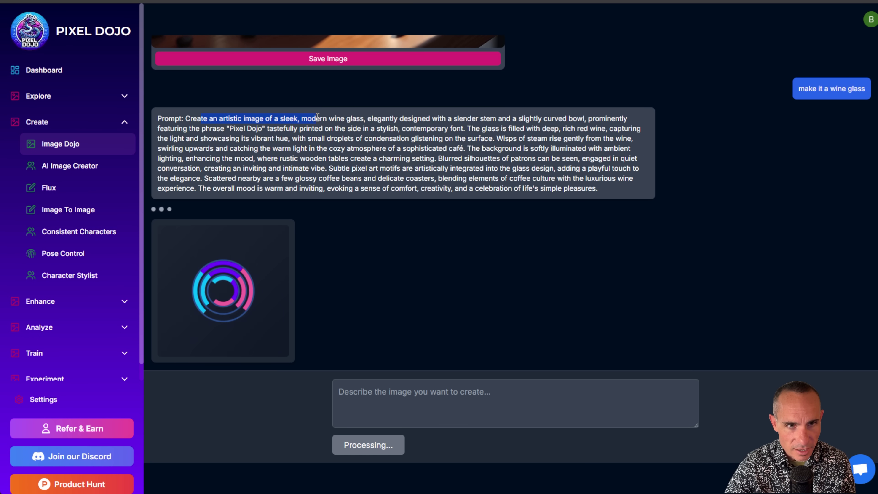
Read the opening of the rewritten wine glass prompt, and start a new image once generation is complete.
{"action": "left_click_drag", "start_coordinate": [356, 117], "coordinate": [391, 118]}
{"action": "left_click_drag", "start_coordinate": [466, 118], "coordinate": [542, 119]}
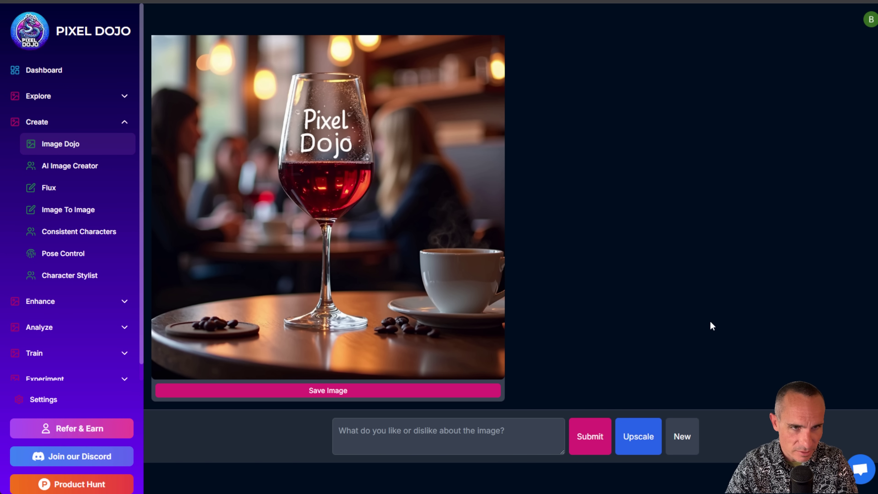
{"action": "left_click", "coordinate": [682, 436]}
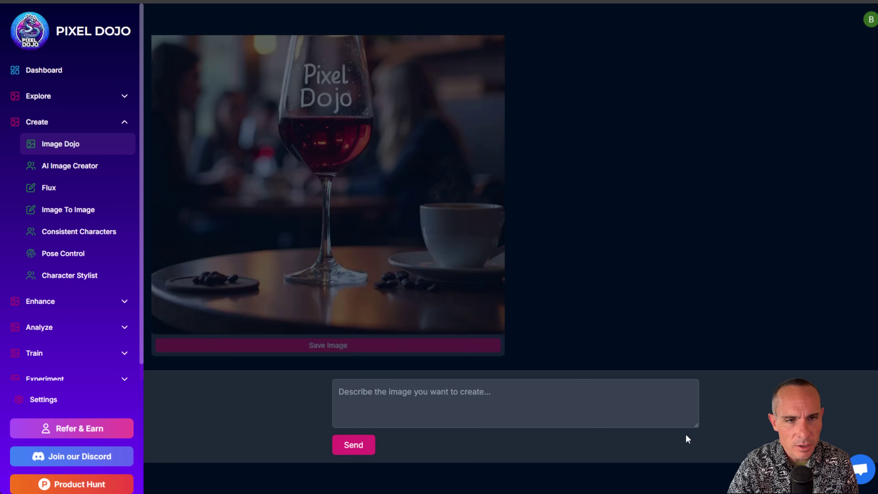
Generate an image from "a ninja turtle holding a sign that says Pixel Dojo" and read through the expanded prompt.
{"action": "left_click", "coordinate": [373, 414]}
{"action": "type", "text": "a ninja turtle holding a sign that says Pixel Dojo"}
{"action": "left_click", "coordinate": [358, 448]}
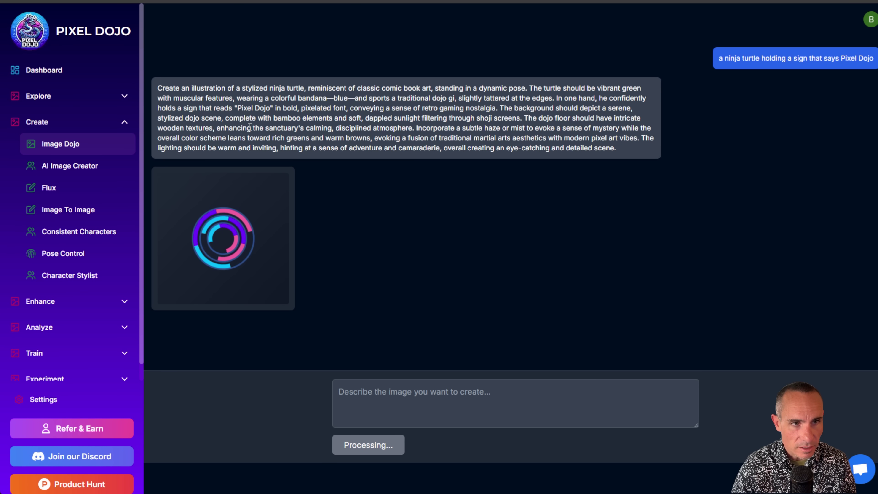
{"action": "left_click_drag", "start_coordinate": [156, 106], "coordinate": [350, 109]}
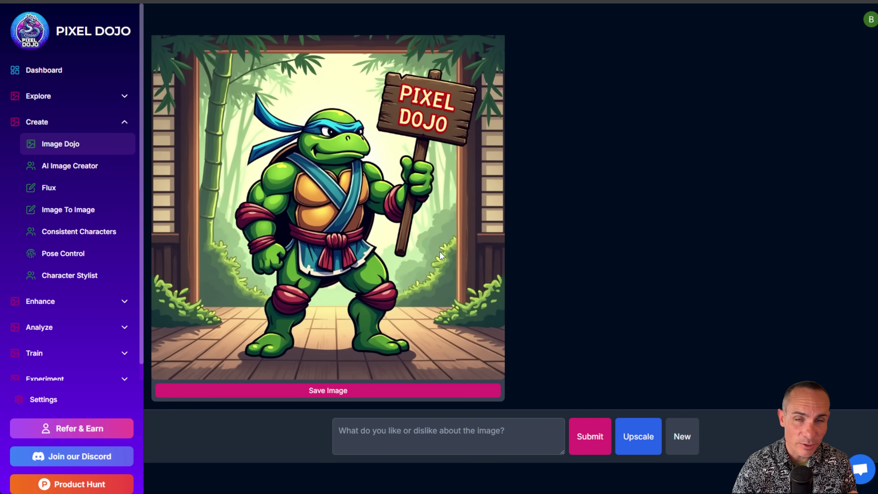
Submit feedback asking for the ninja turtle image "to be made of plastic like a toy".
{"action": "left_click", "coordinate": [399, 426]}
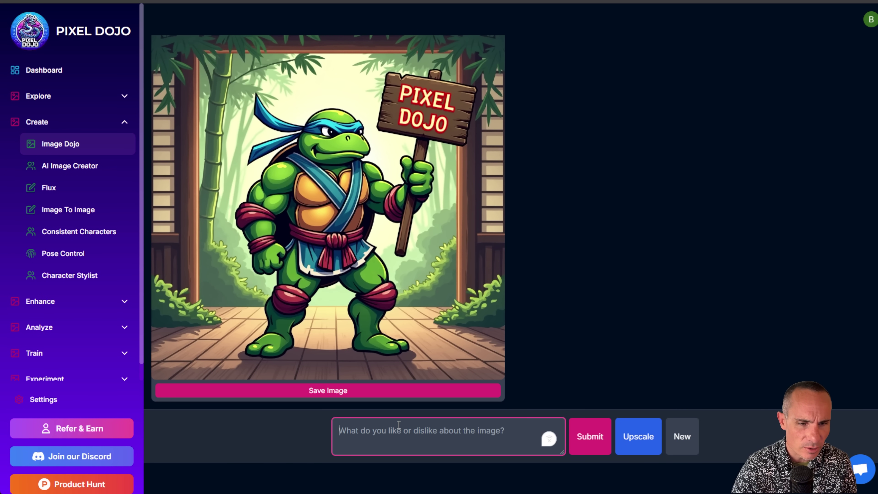
{"action": "type", "text": "I wnat this to be mad"}
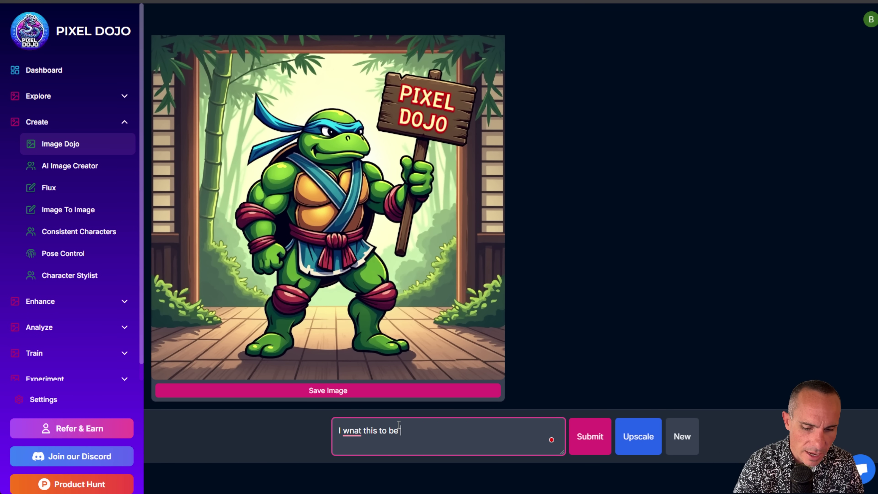
{"action": "type", "text": "e of plastic like a toy"}
{"action": "key", "text": "Return"}
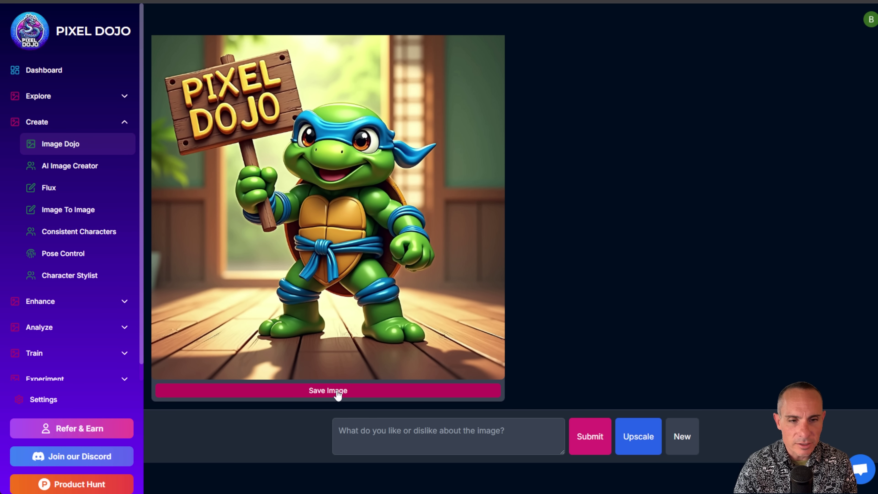
Upscale the plastic toy turtle image and look over the before-and-after comparison.
{"action": "left_click", "coordinate": [655, 439]}
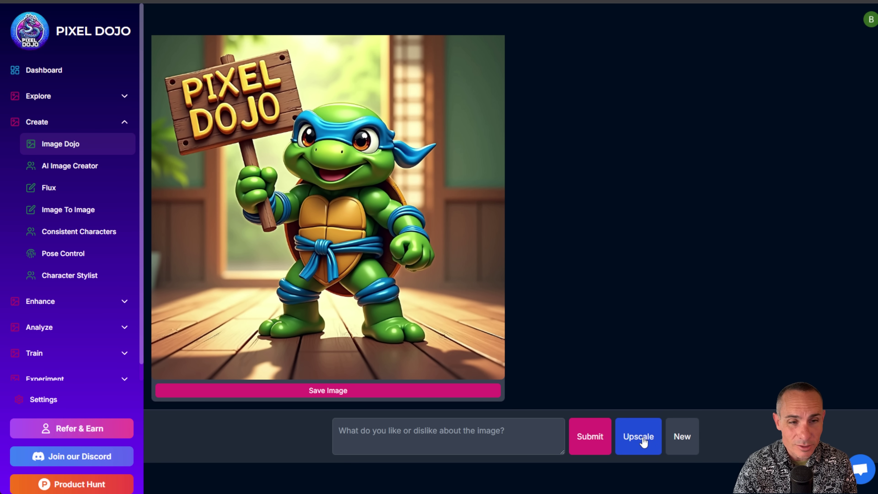
{"action": "left_click", "coordinate": [642, 438]}
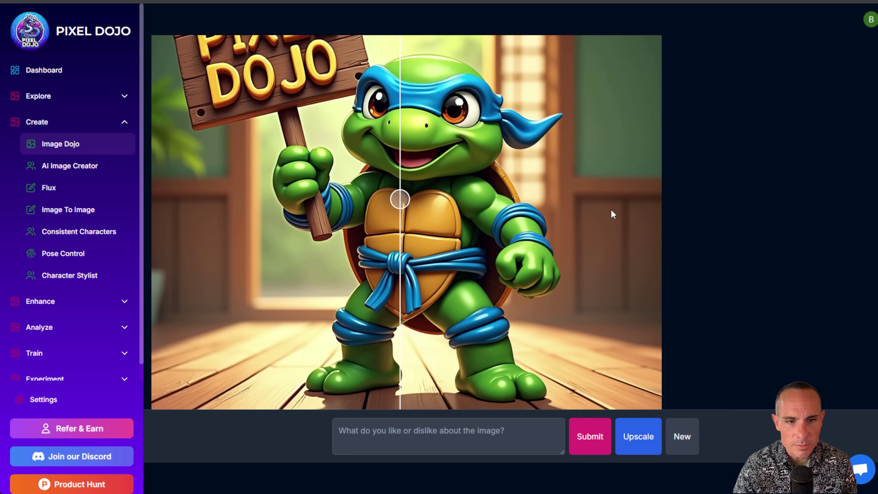
{"action": "scroll", "coordinate": [611, 212], "scroll_direction": "down", "scroll_amount": 1}
{"action": "scroll", "coordinate": [613, 213], "scroll_direction": "up", "scroll_amount": 6}
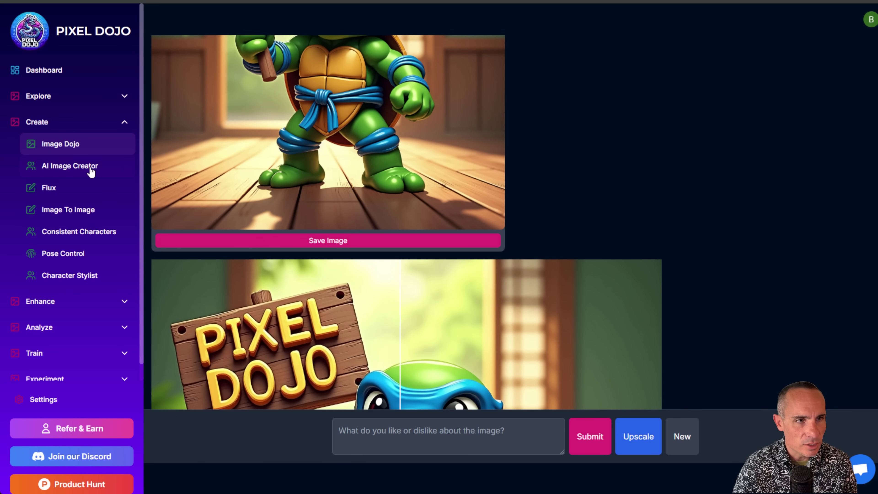
In My Images, view the upscaled toy turtle enlarged, close it, and switch that image from private to public.
{"action": "left_click", "coordinate": [93, 103]}
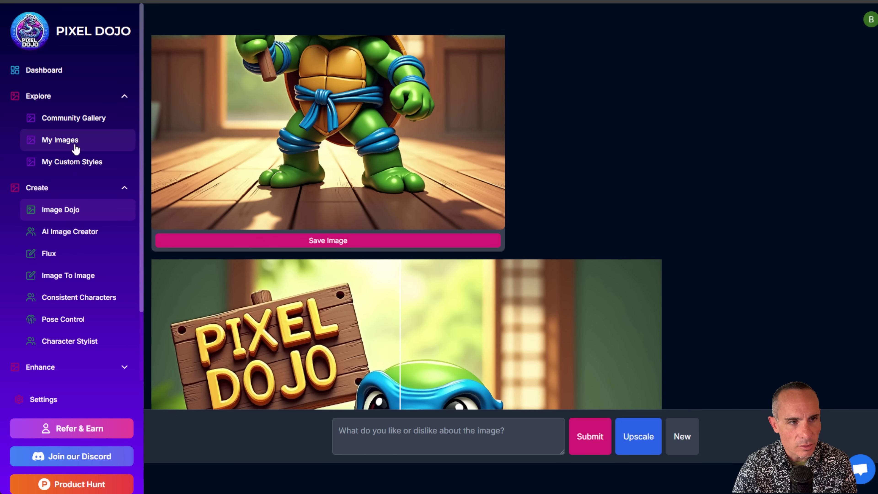
{"action": "left_click", "coordinate": [60, 140]}
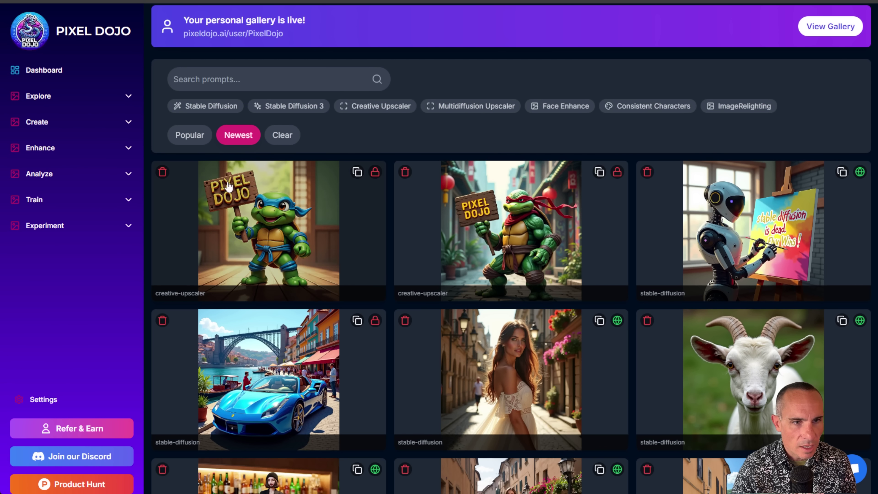
{"action": "left_click", "coordinate": [293, 210]}
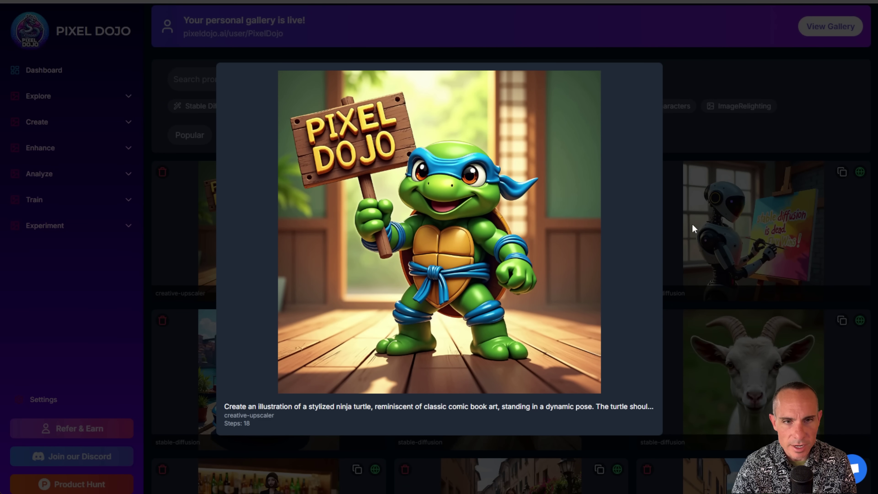
{"action": "left_click", "coordinate": [748, 59]}
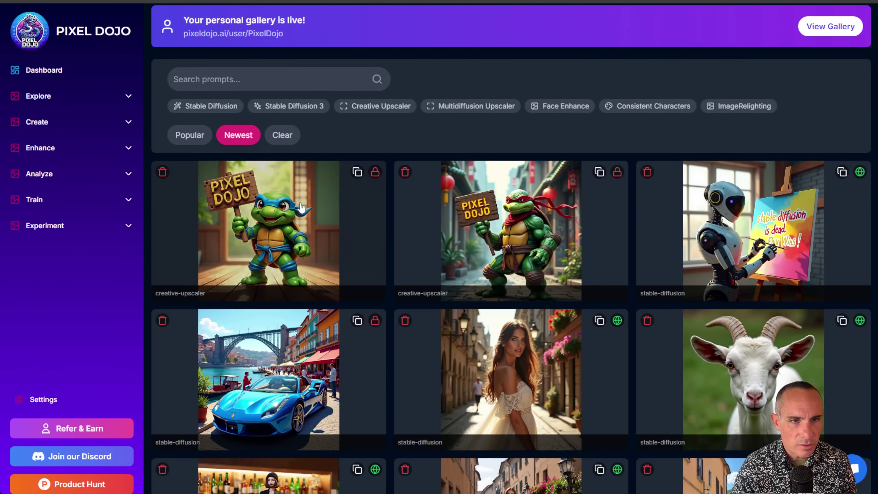
{"action": "left_click", "coordinate": [375, 173]}
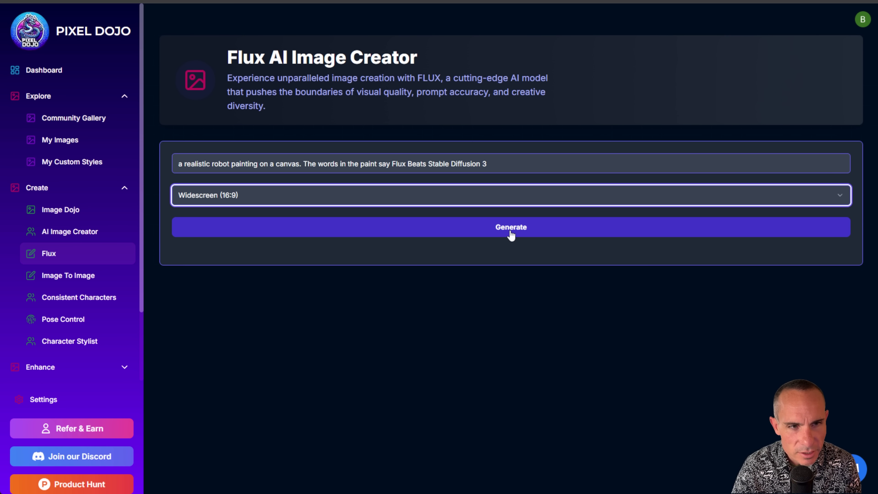
Generate a Widescreen (16:9) Flux image from "a realistic robot painting on a canvas. The words in the paint say Flux Beats Stable Diffusion 3".
{"action": "left_click", "coordinate": [510, 233]}
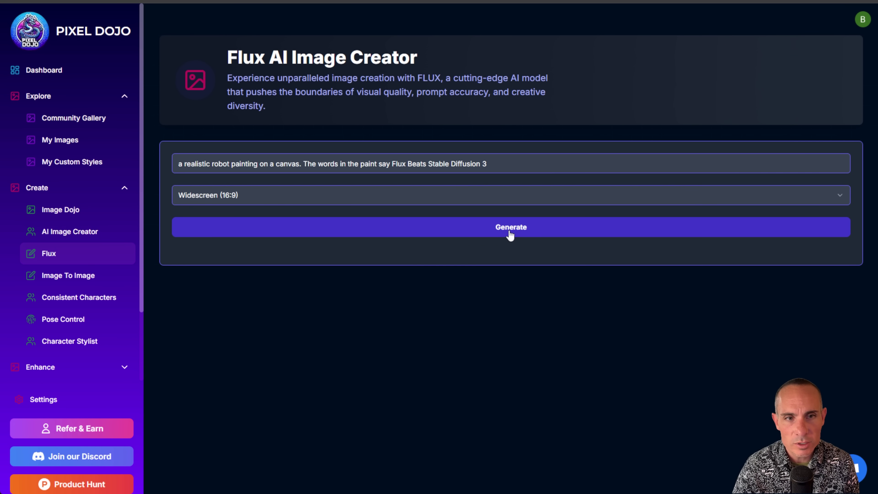